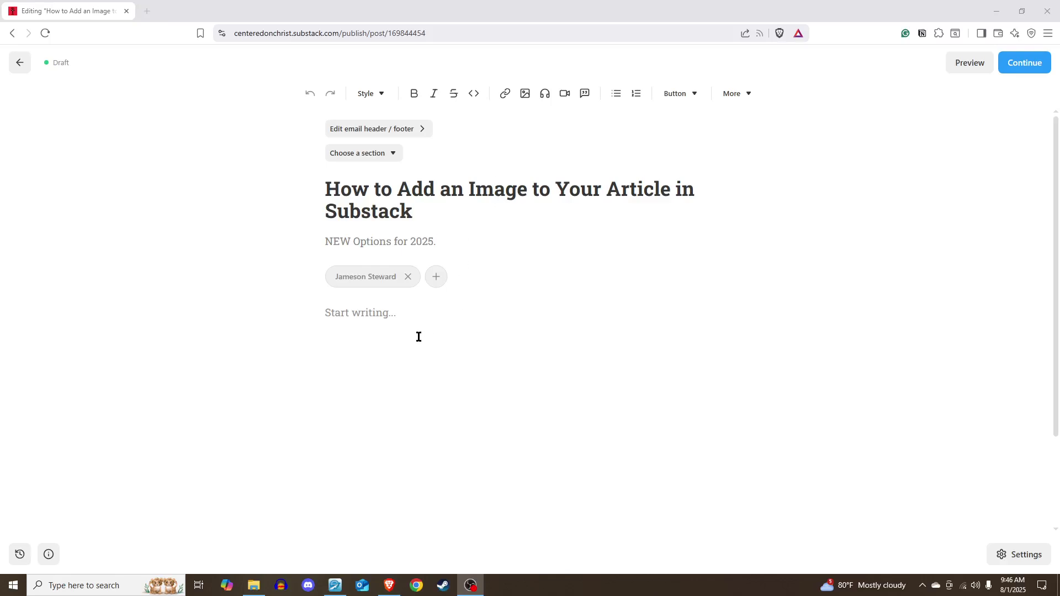
# - Bring the browser window holding the empty Substack draft into focus
pyautogui.click(329, 352)
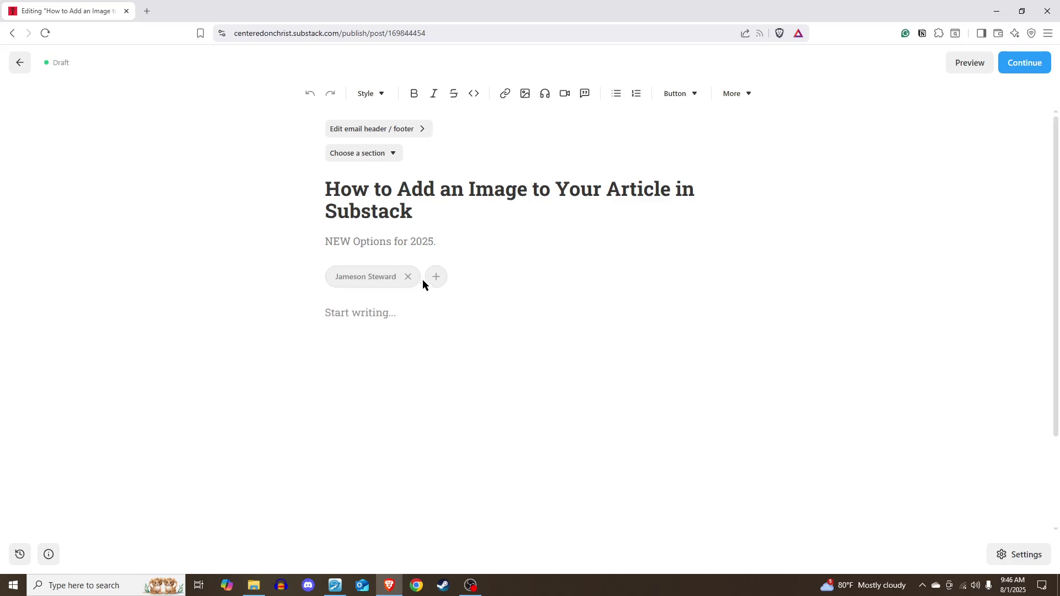
# - Upload the 'How to Add an Image to an Article in Substack NEW for 2025' PNG into the post
pyautogui.click(526, 95)
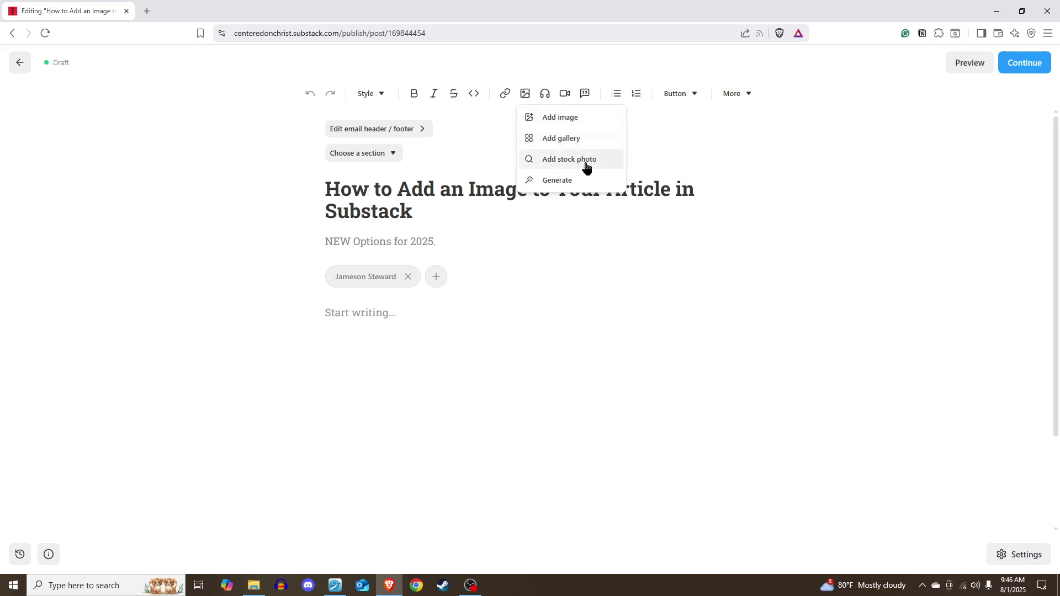
pyautogui.click(583, 122)
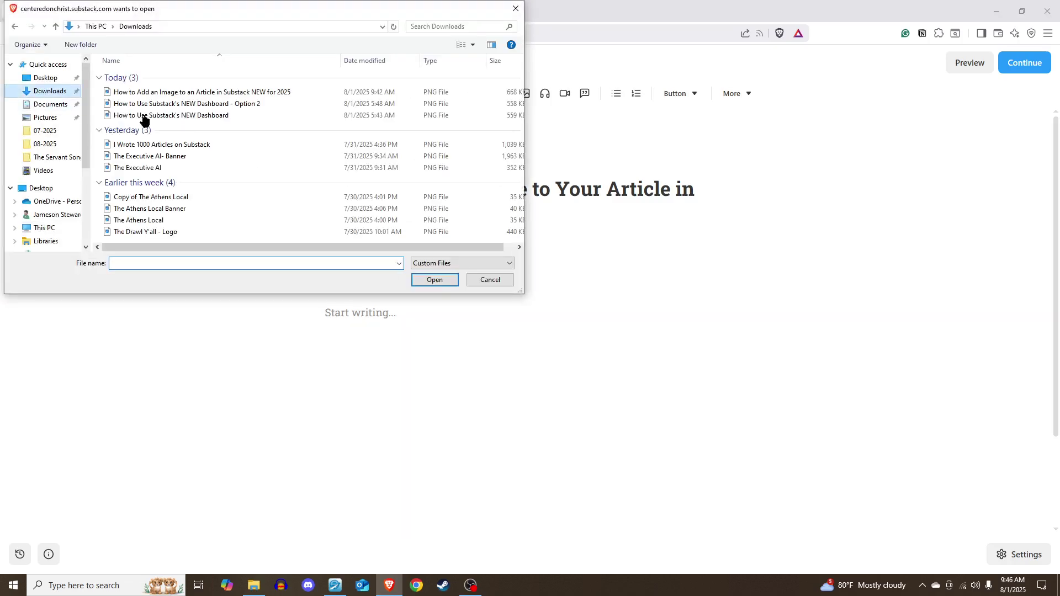
pyautogui.click(237, 95)
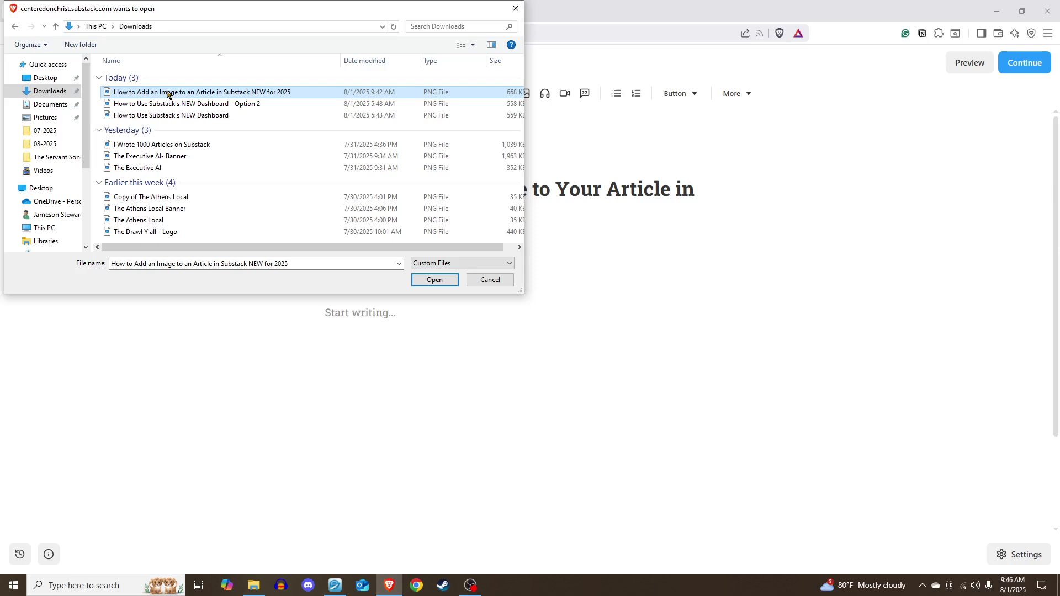
pyautogui.click(439, 282)
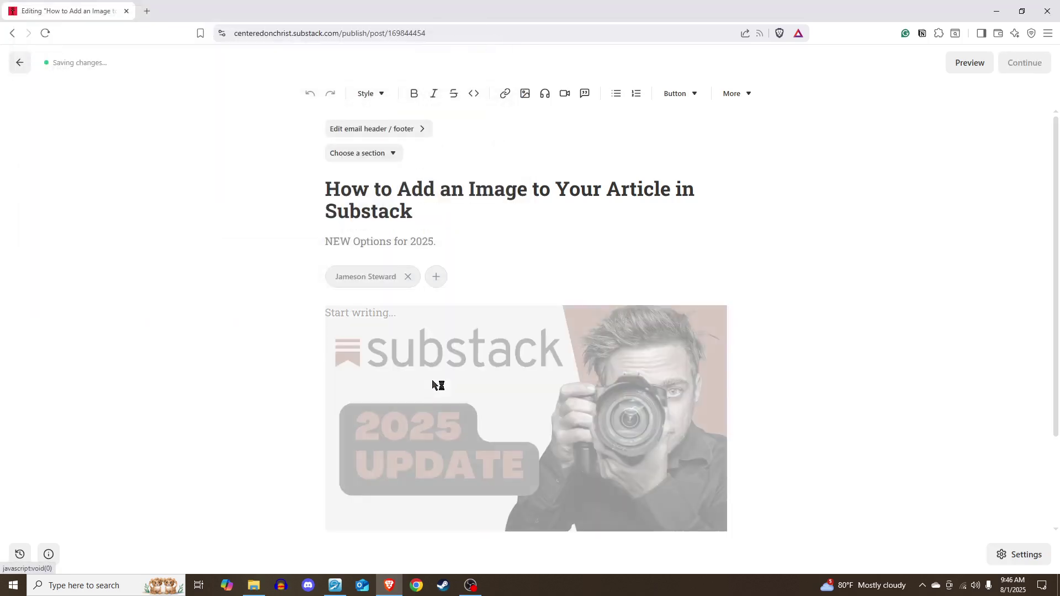
# - Scroll to the uploaded 2025 image and delete it, leaving the body empty under the title
pyautogui.scroll(-1, 490, 461)
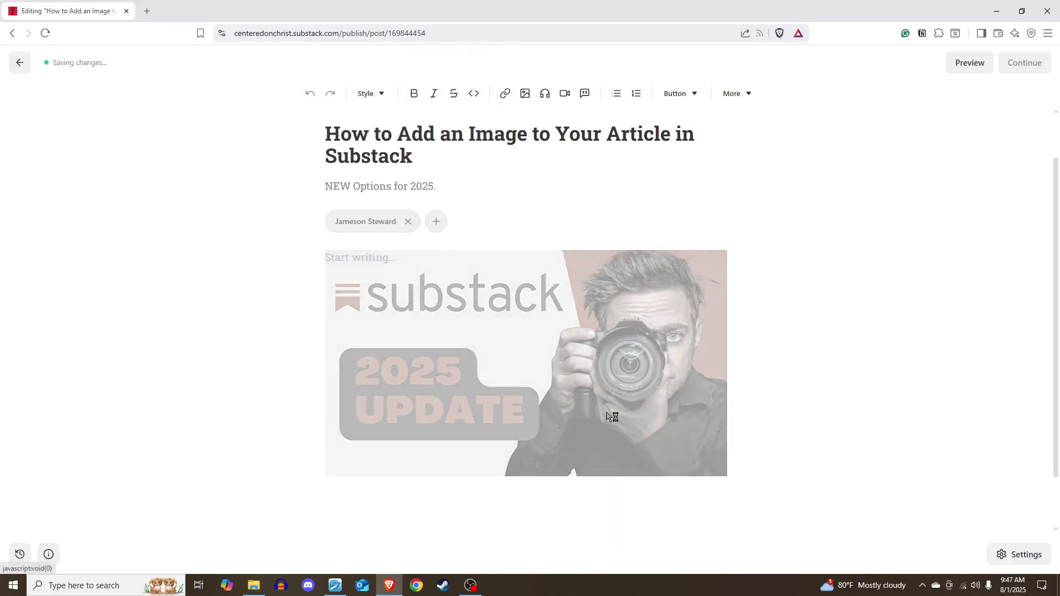
pyautogui.scroll(-1, 594, 414)
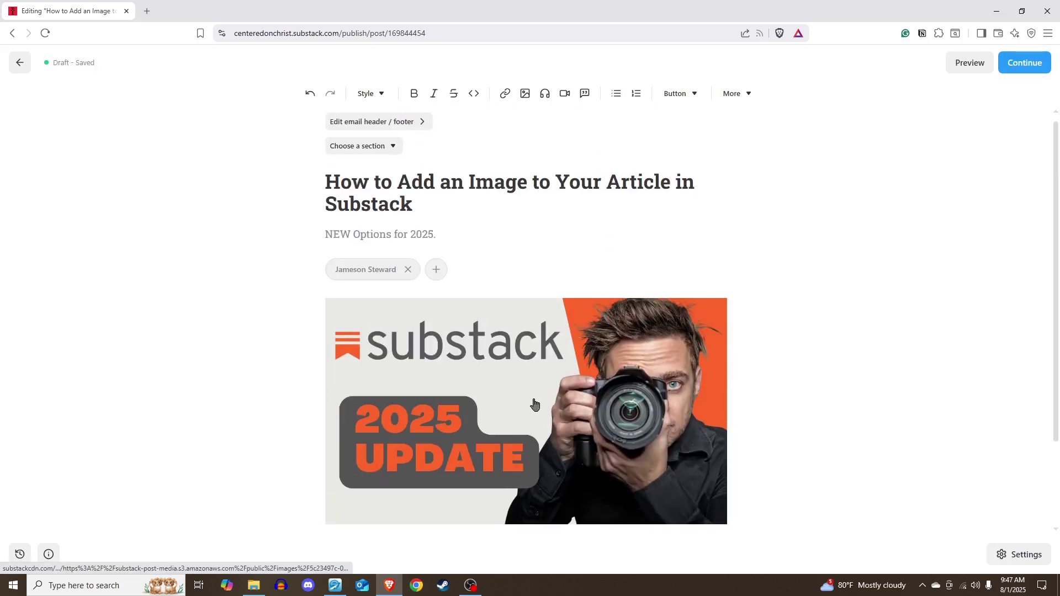
pyautogui.scroll(2, 531, 404)
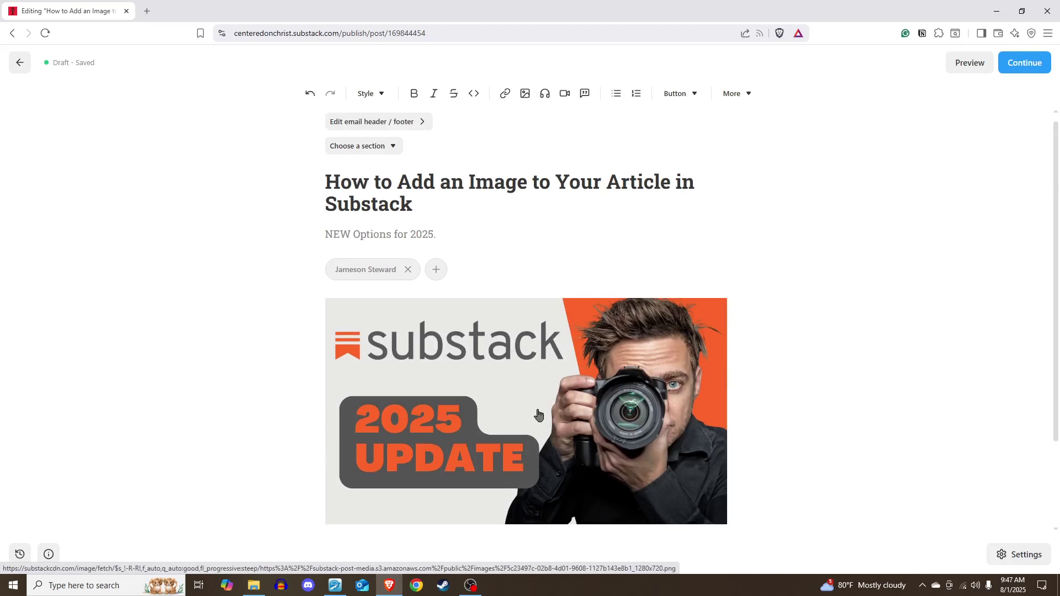
pyautogui.click(538, 414)
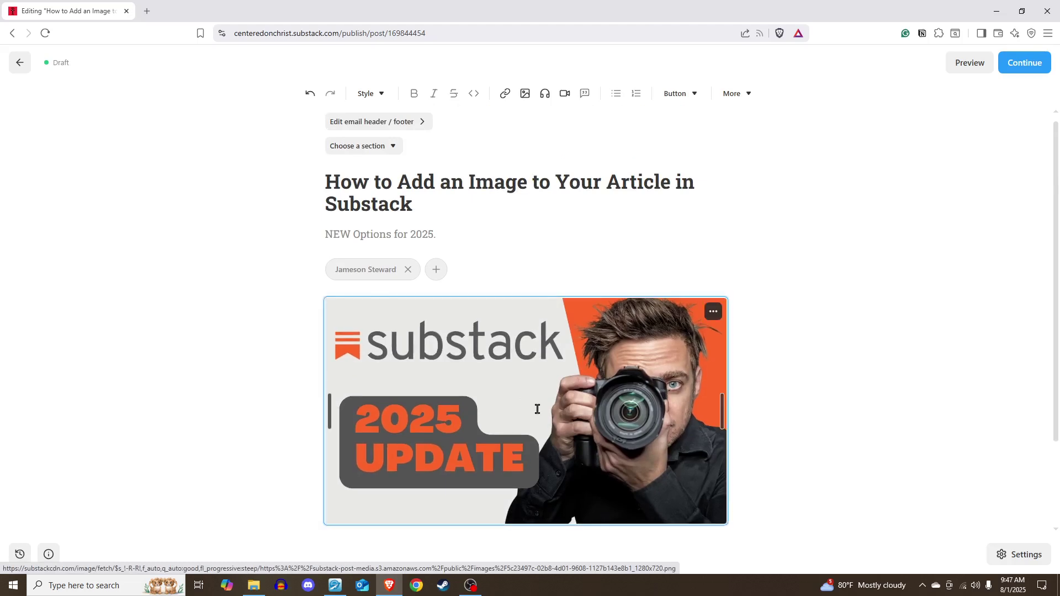
pyautogui.press('BackSpace')
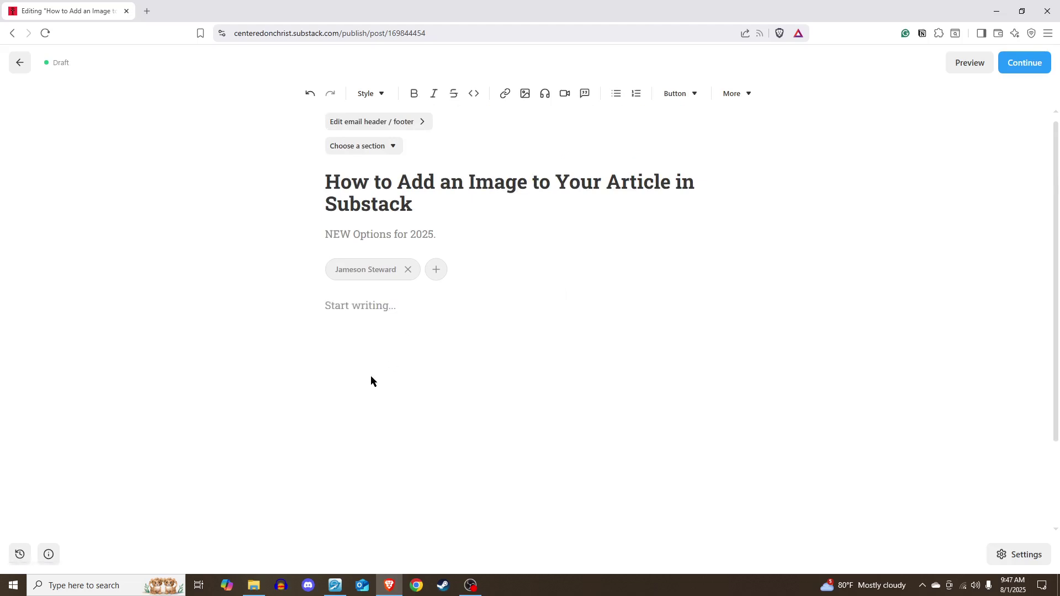
# - Start an image gallery and load three Downloads PNGs, including the NEW Dashboard and Option 2 files
pyautogui.click(524, 94)
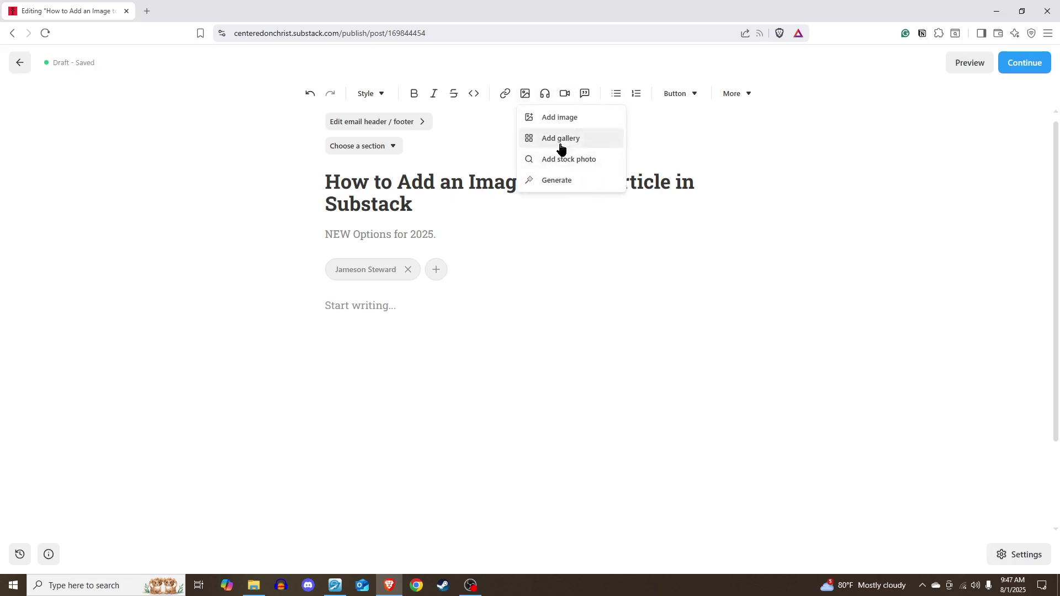
pyautogui.click(560, 139)
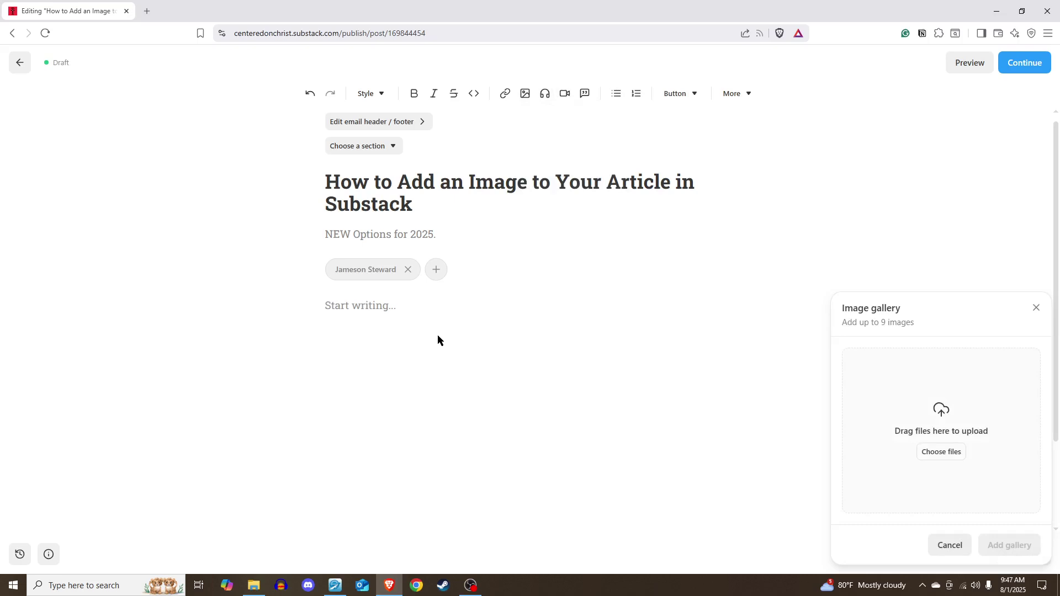
pyautogui.click(941, 452)
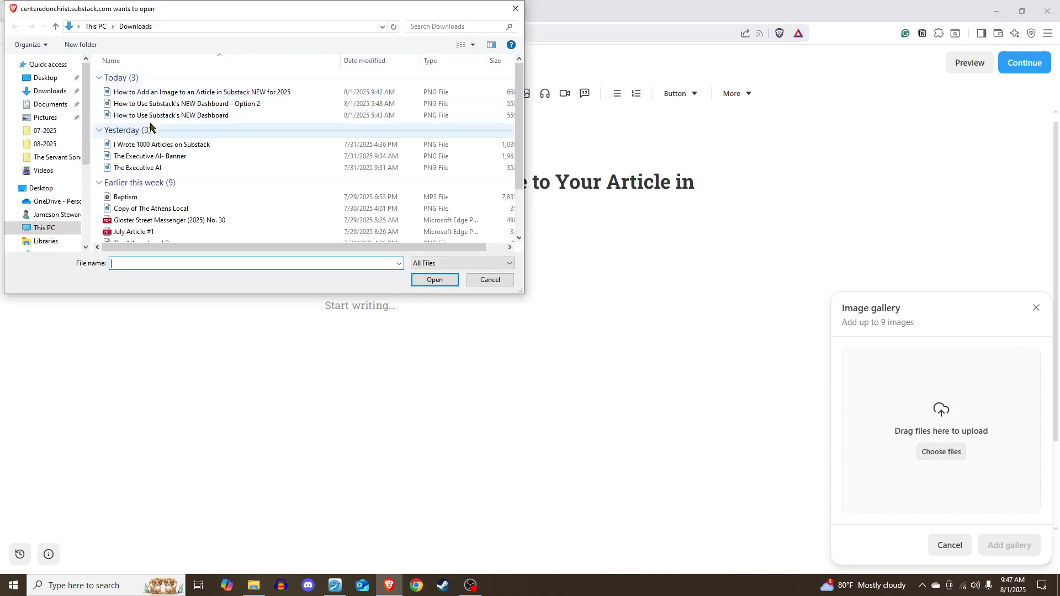
pyautogui.click(185, 117)
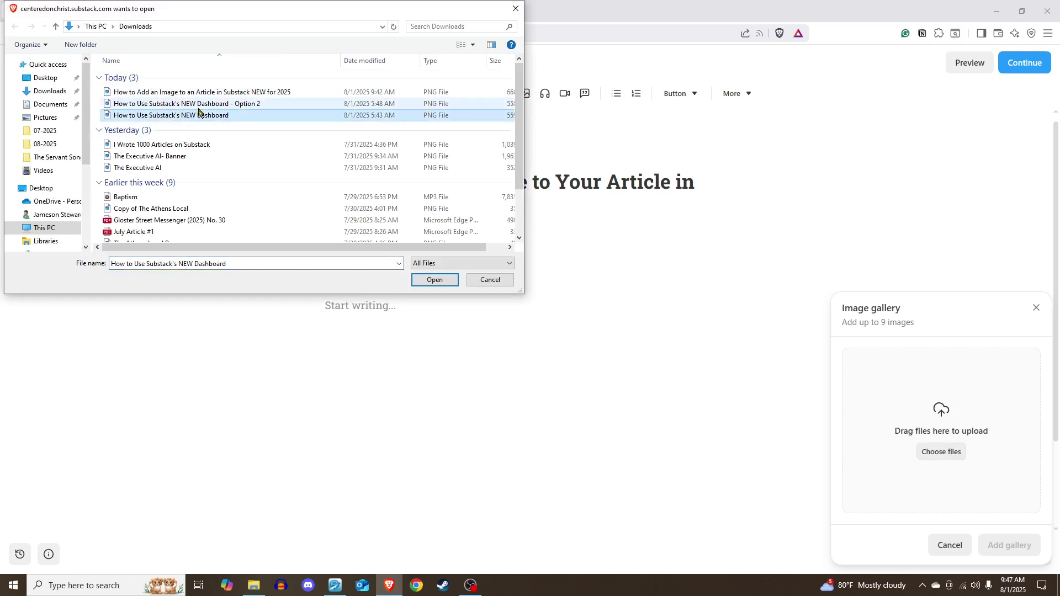
pyautogui.keyDown('ctrl'); pyautogui.click(203, 104); pyautogui.keyUp('ctrl')
pyautogui.keyDown('ctrl'); pyautogui.click(209, 95); pyautogui.keyUp('ctrl')
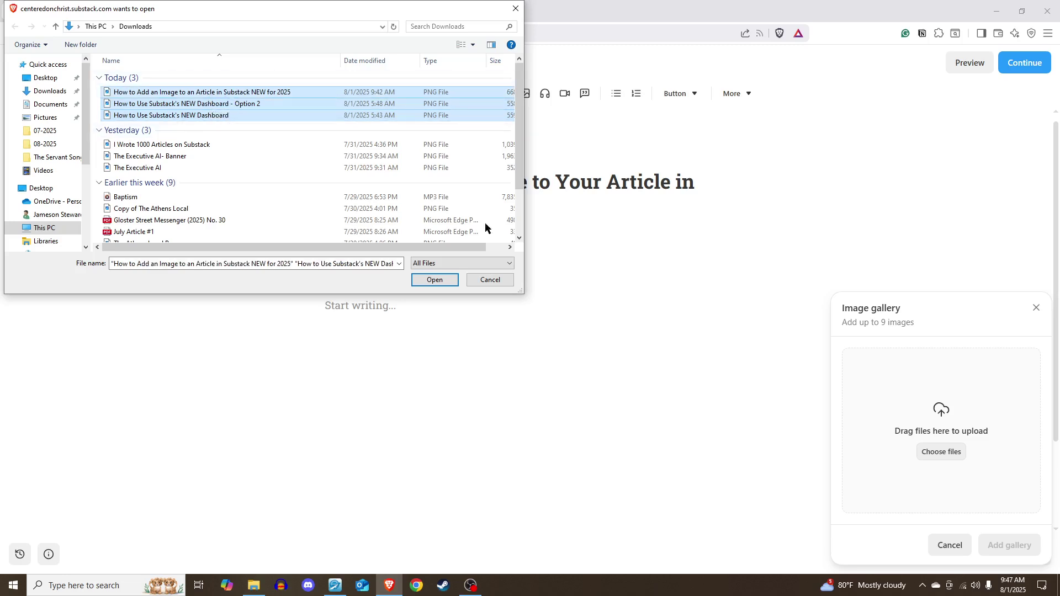
pyautogui.click(435, 280)
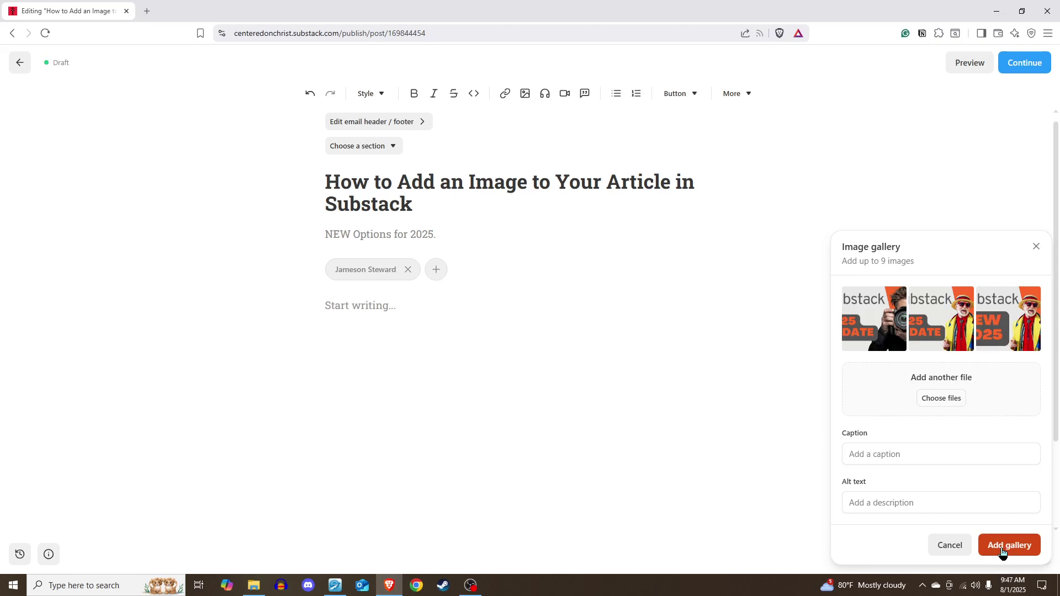
# - Fill in the gallery caption and alt text, then insert the three-image gallery below the byline
pyautogui.click(867, 454)
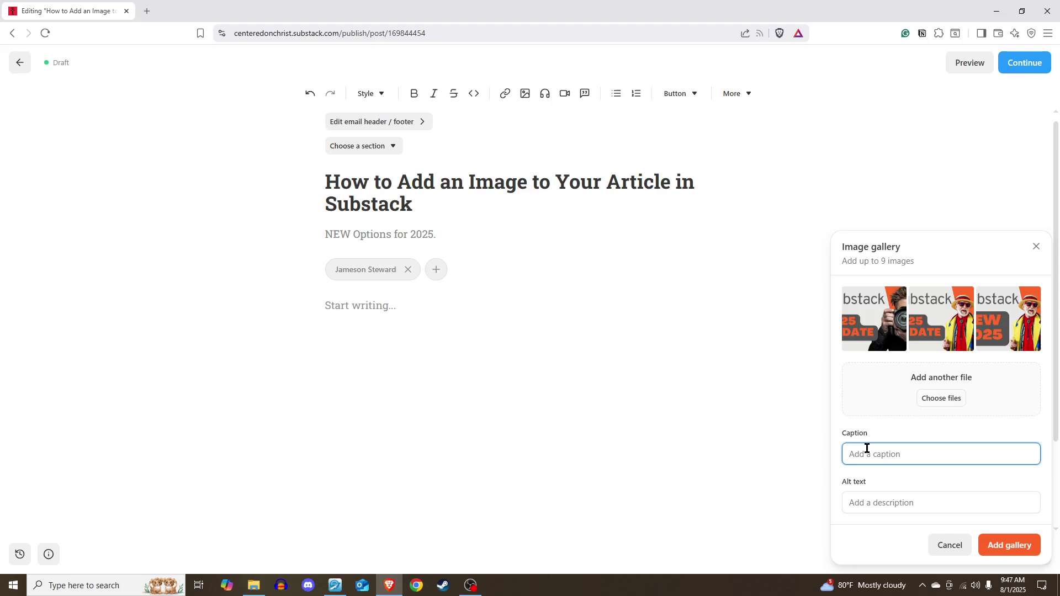
pyautogui.click(866, 503)
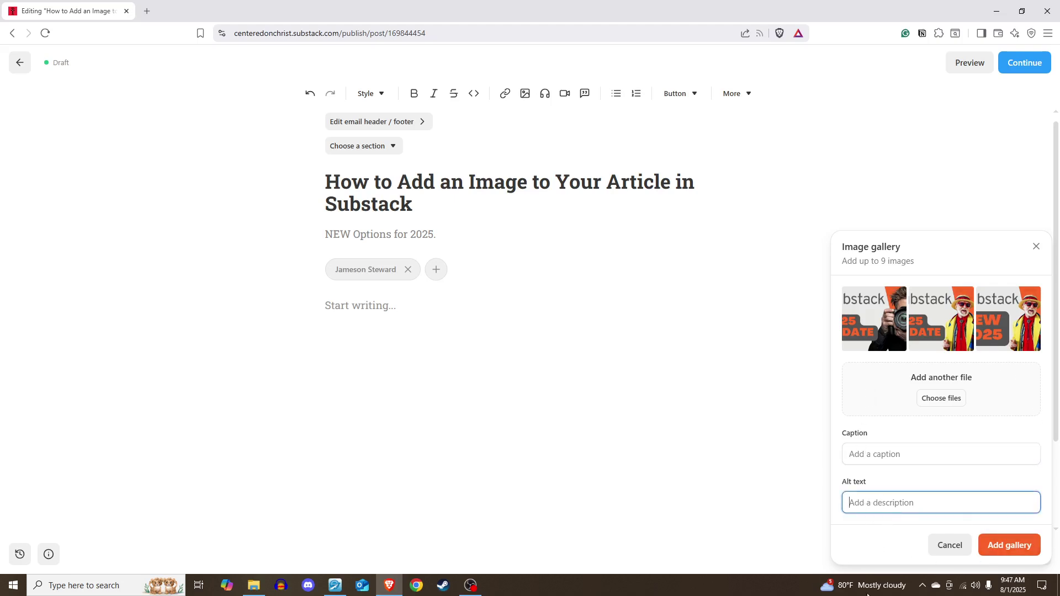
pyautogui.click(997, 552)
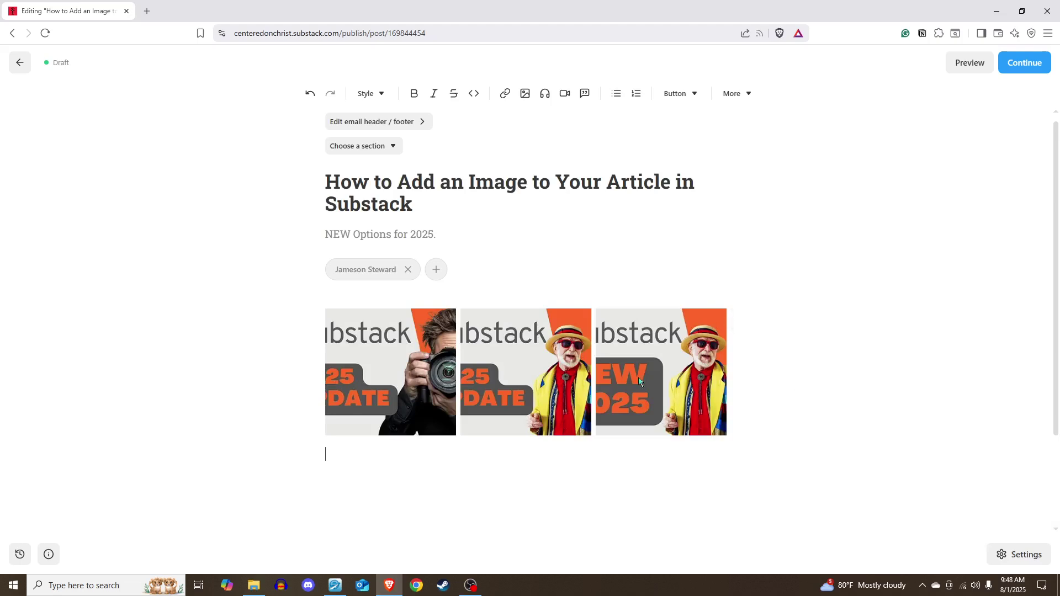
pyautogui.scroll(-2, 364, 359)
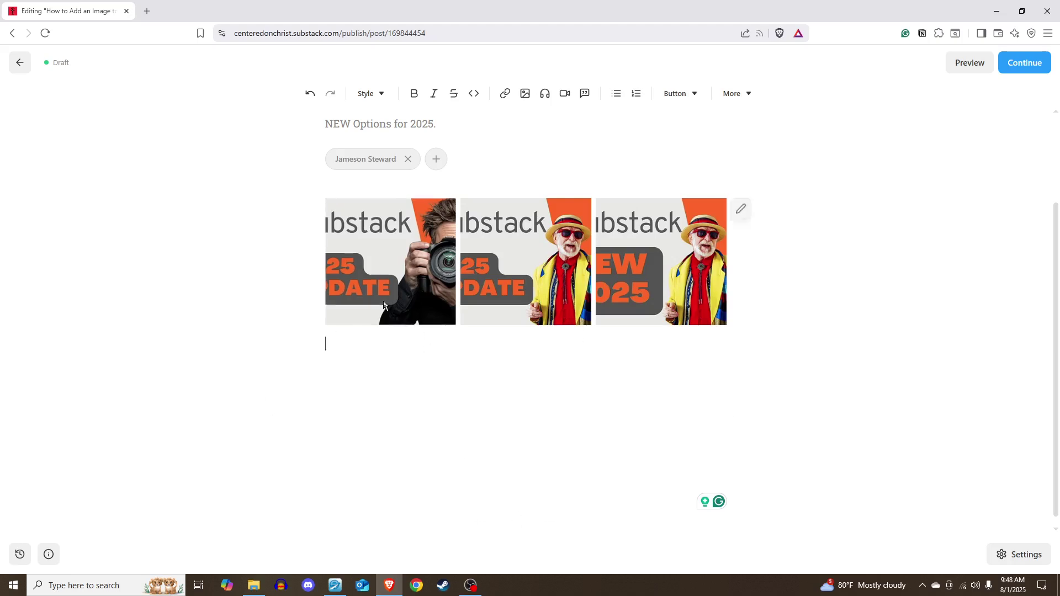
# - Delete the three-image gallery from the draft body
pyautogui.click(740, 221)
pyautogui.press('Delete')
pyautogui.scroll(2, 427, 243)
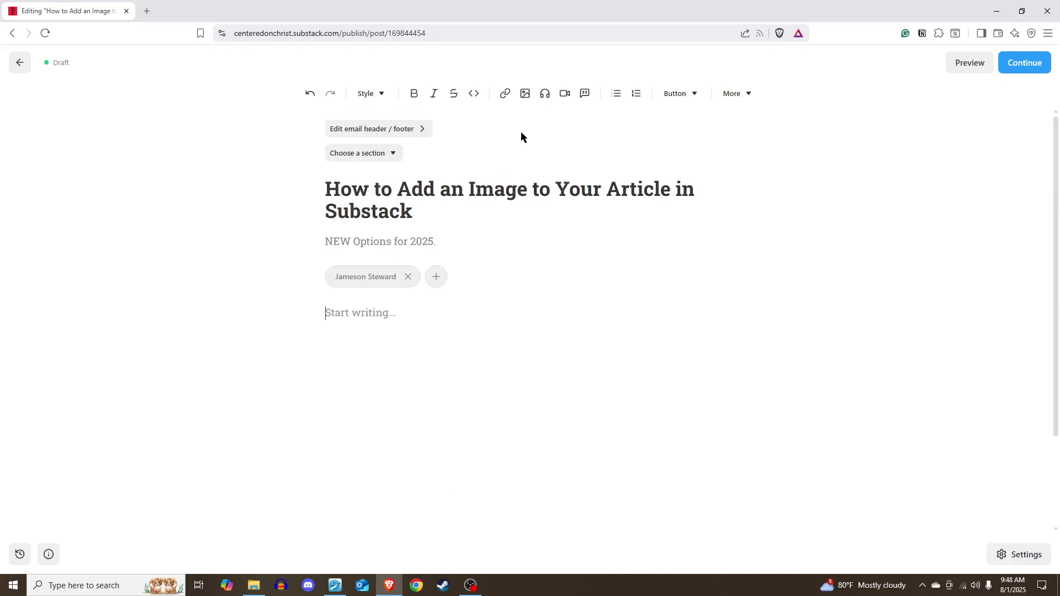
# - Insert the Unsplash stock photo of a blue-painted orange and select it in the post
pyautogui.click(525, 93)
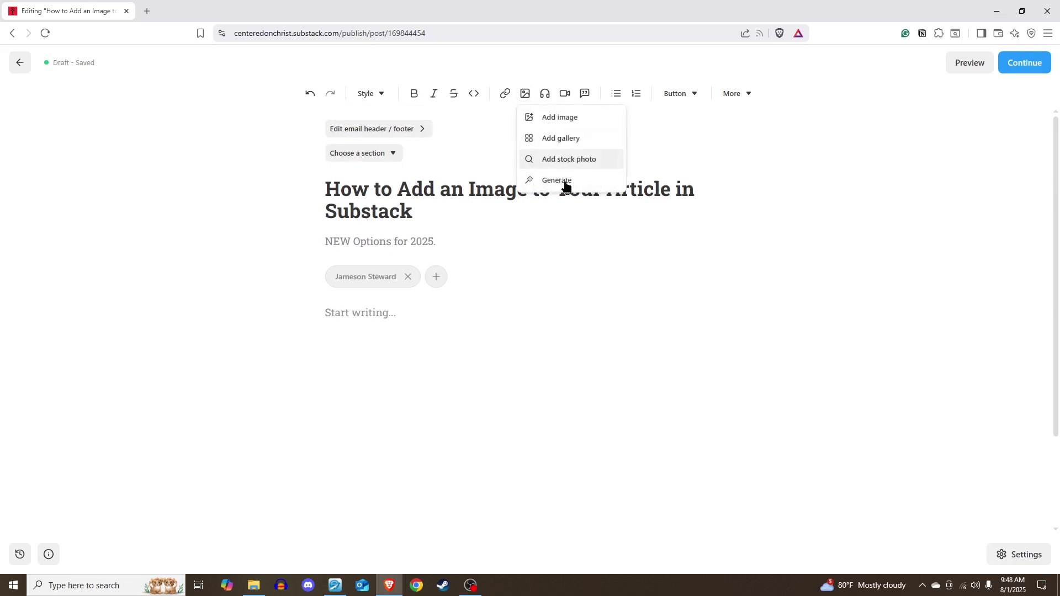
pyautogui.click(568, 165)
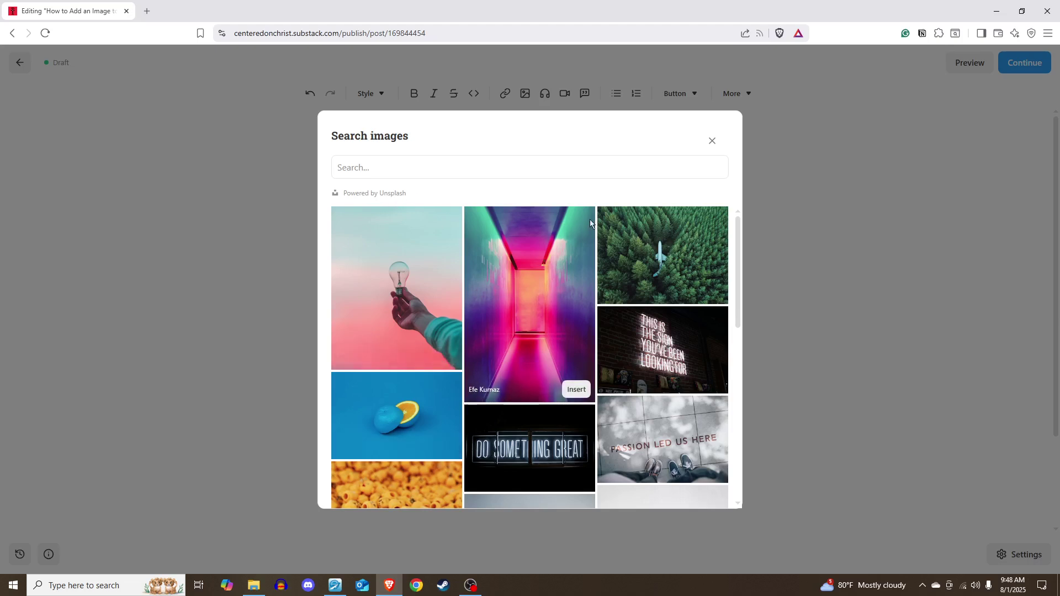
pyautogui.moveTo(394, 424)
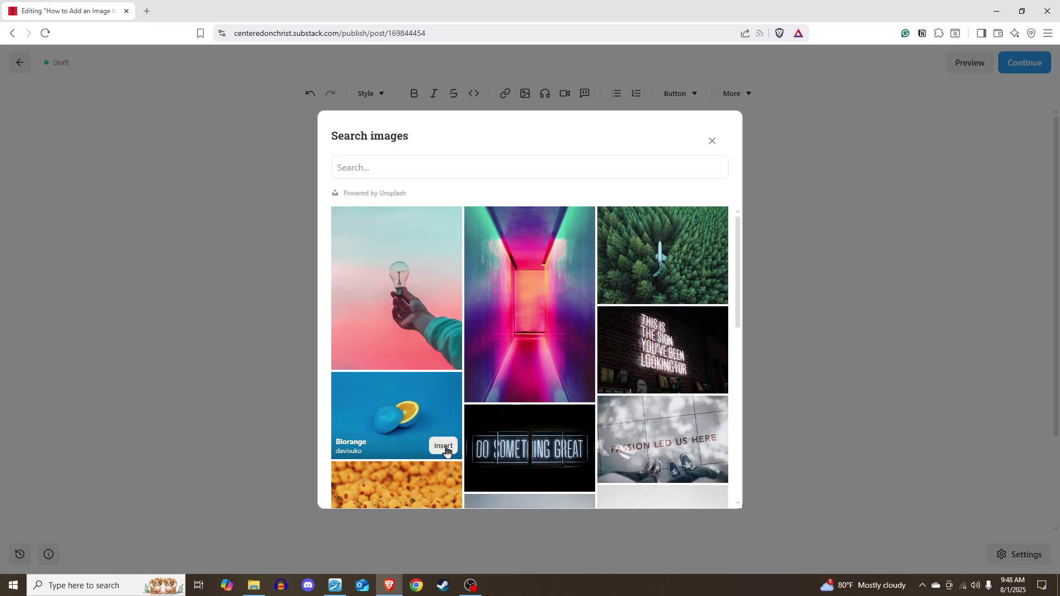
pyautogui.moveTo(659, 334)
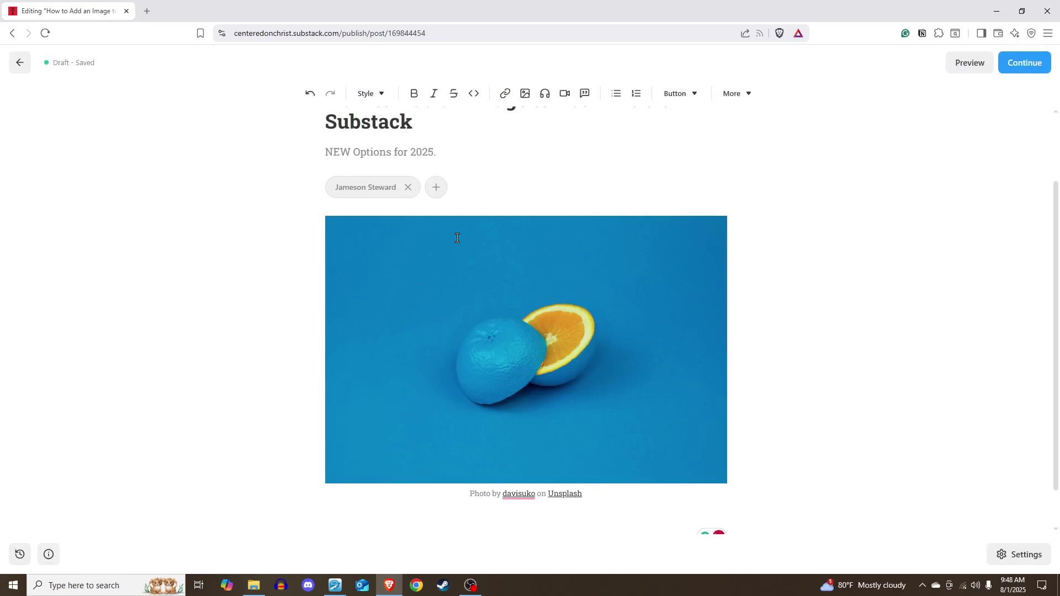
pyautogui.scroll(-1, 445, 419)
pyautogui.scroll(1, 452, 410)
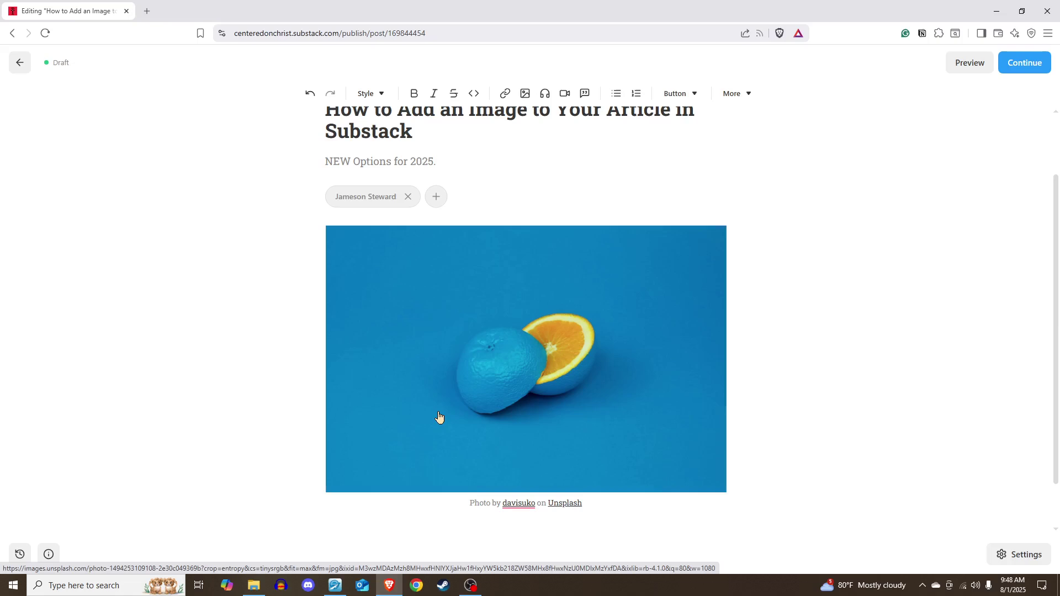
pyautogui.click(463, 378)
# - Delete the orange photo and insert the lower-left AI-generated result for 'A tree on a hill'
pyautogui.press('Delete')
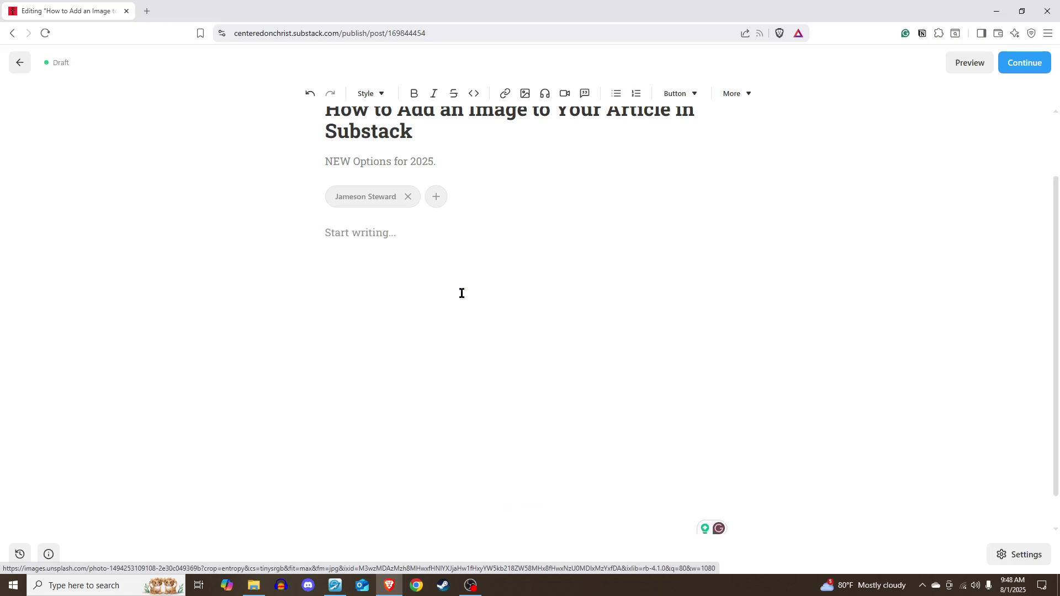
pyautogui.click(529, 96)
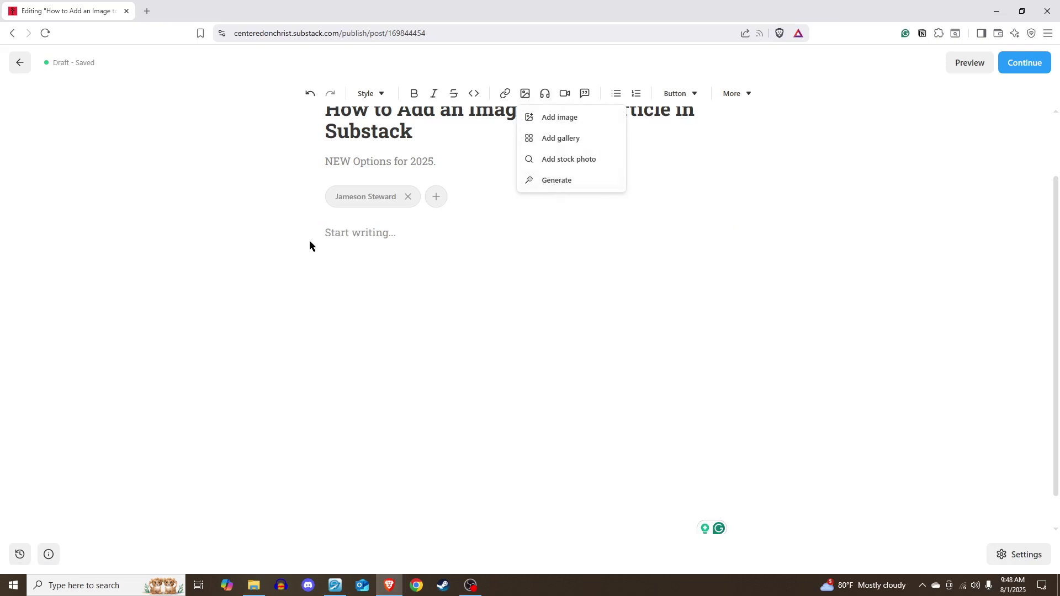
pyautogui.click(556, 183)
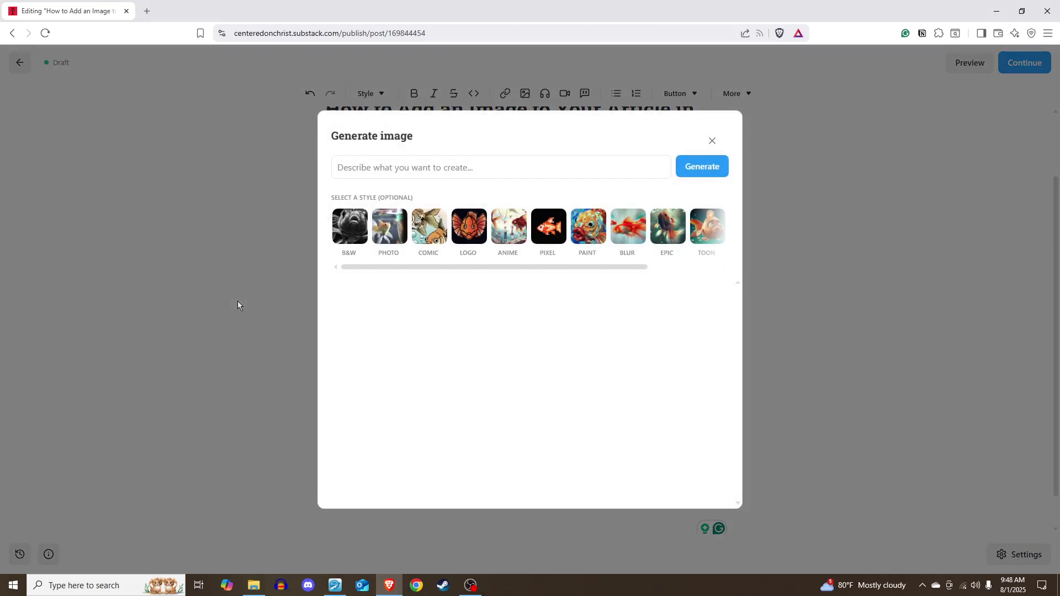
pyautogui.click(437, 164)
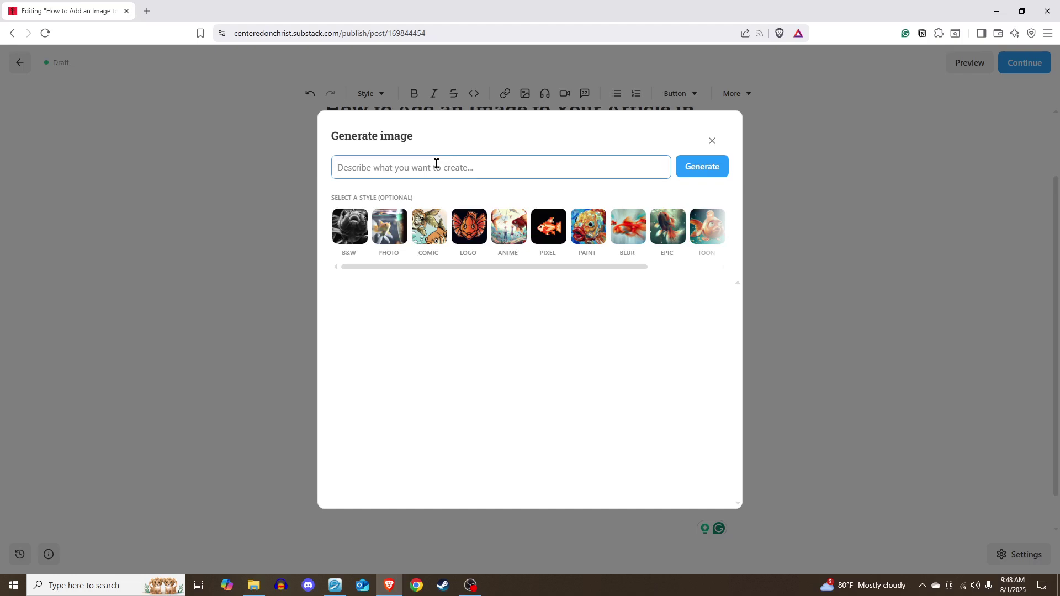
pyautogui.write('A tree on a hill')
pyautogui.click(696, 167)
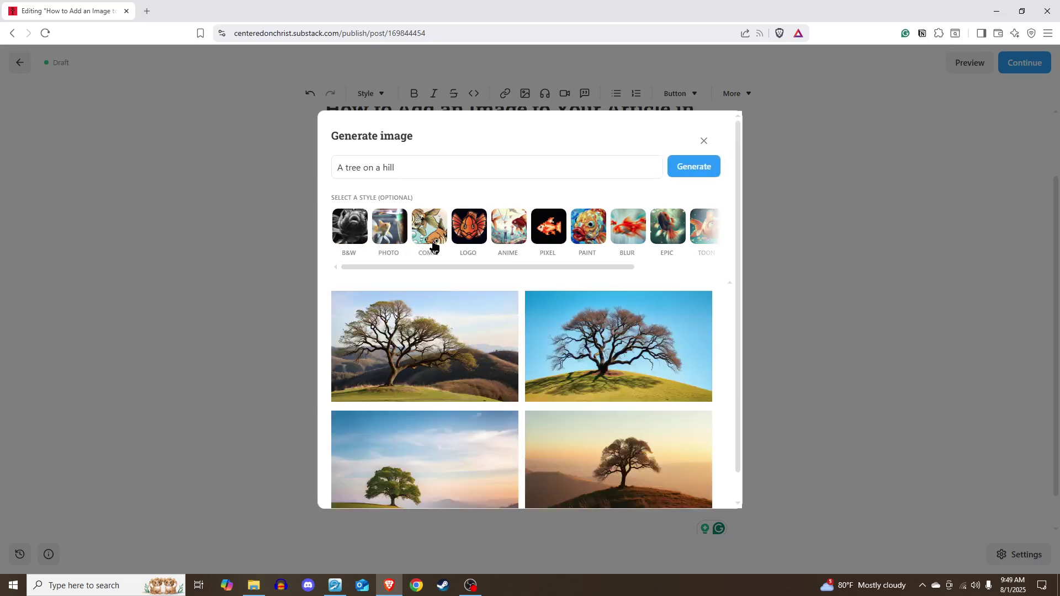
pyautogui.scroll(-1, 530, 406)
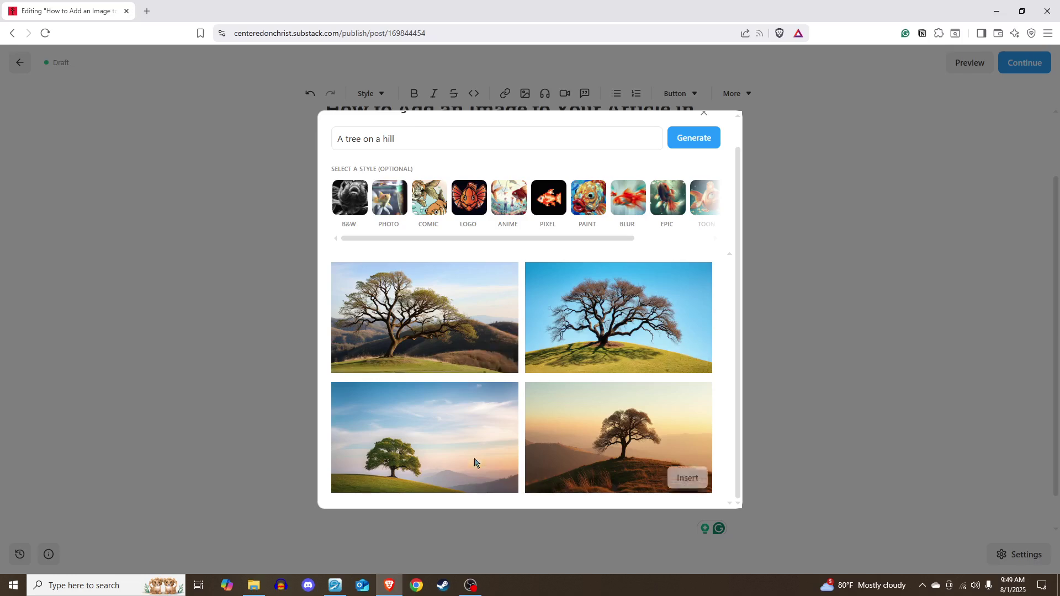
pyautogui.click(489, 476)
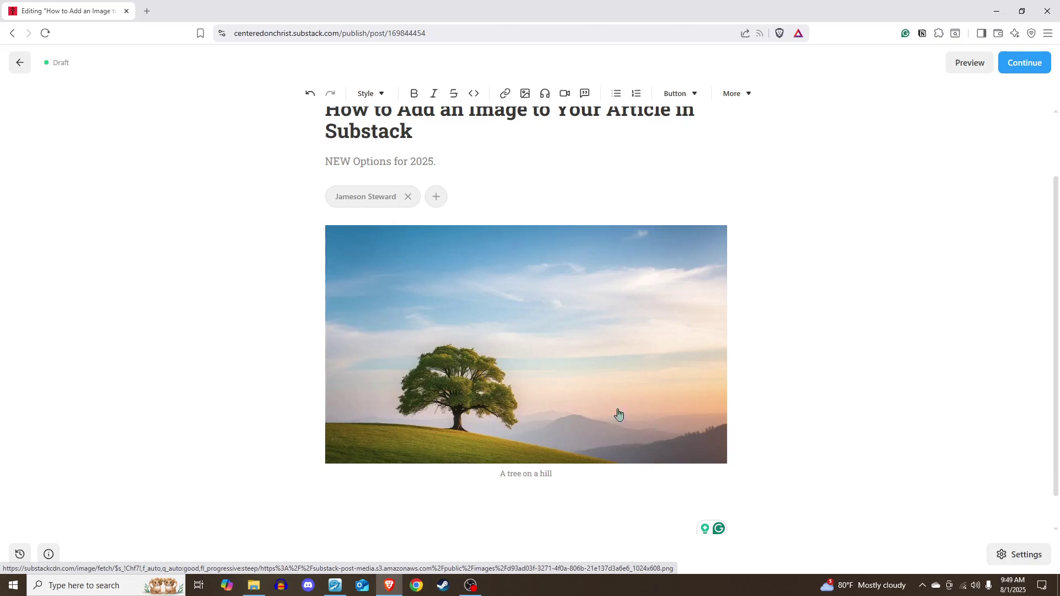
pyautogui.scroll(2, 493, 492)
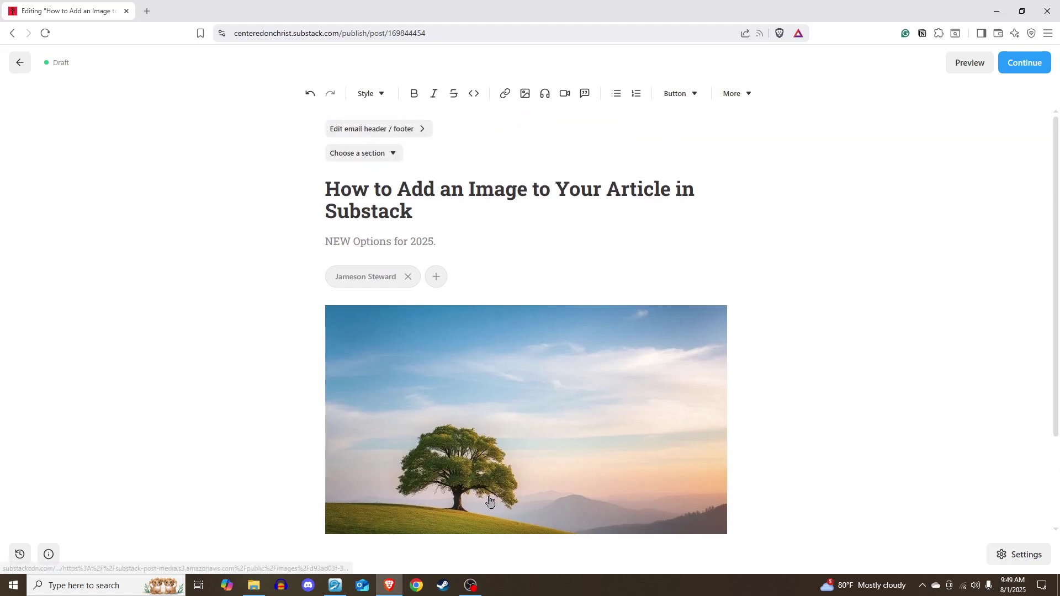
pyautogui.scroll(-2, 490, 500)
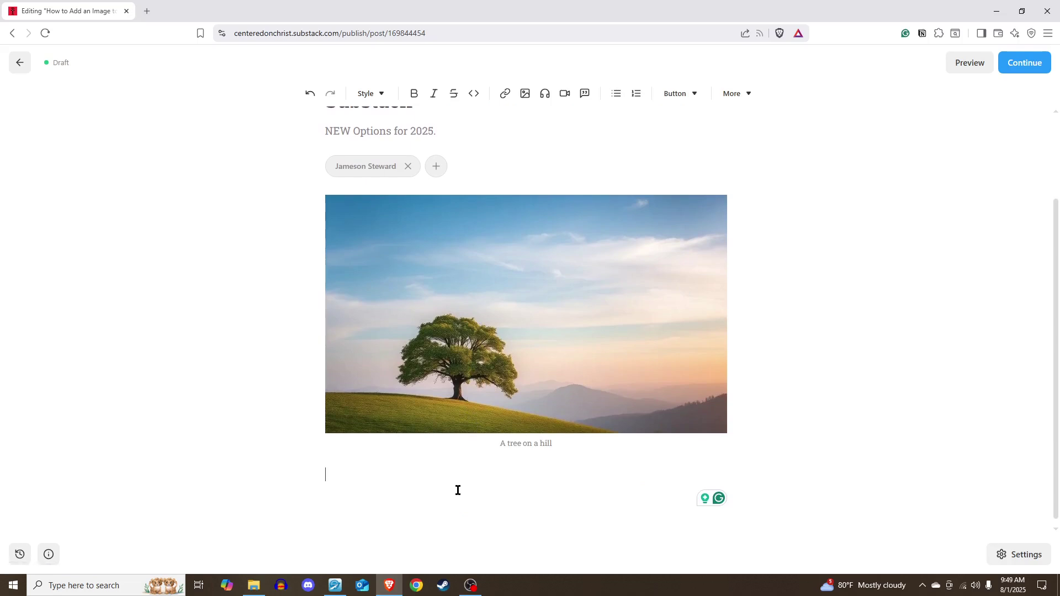
pyautogui.scroll(2, 457, 487)
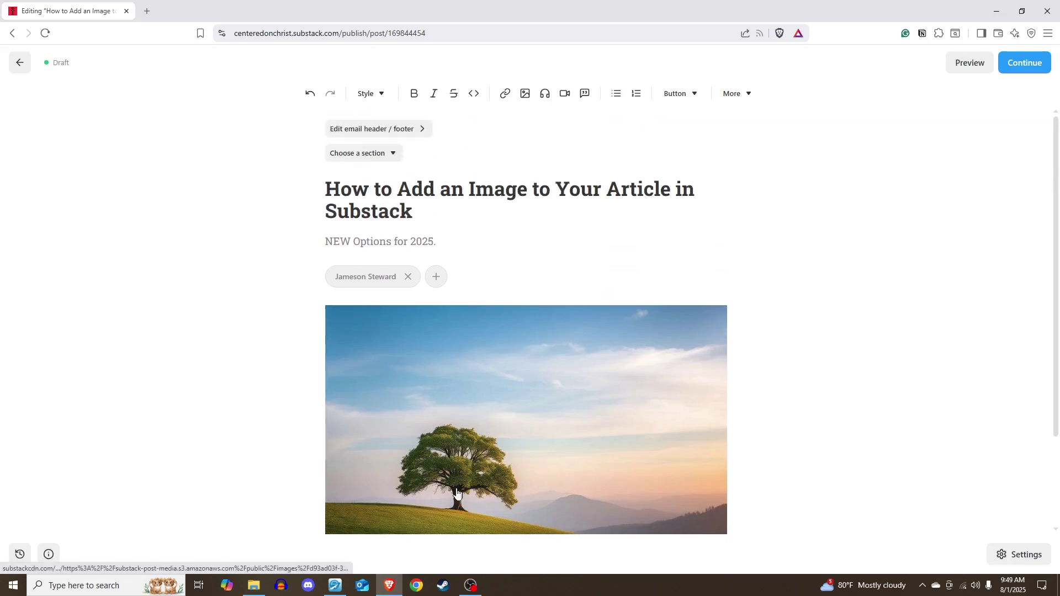
pyautogui.scroll(-1, 457, 433)
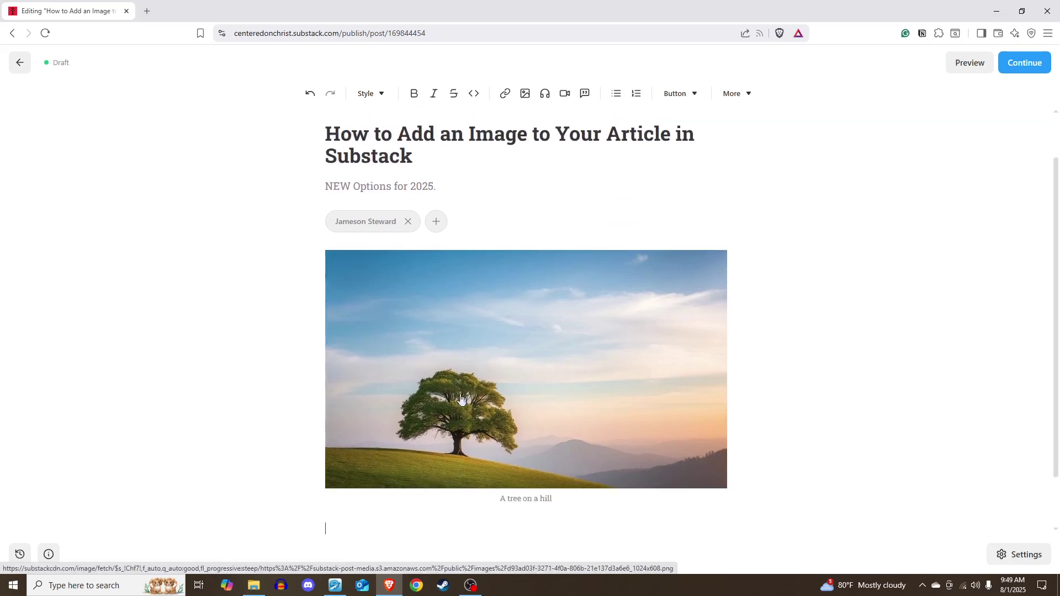
pyautogui.scroll(1, 466, 394)
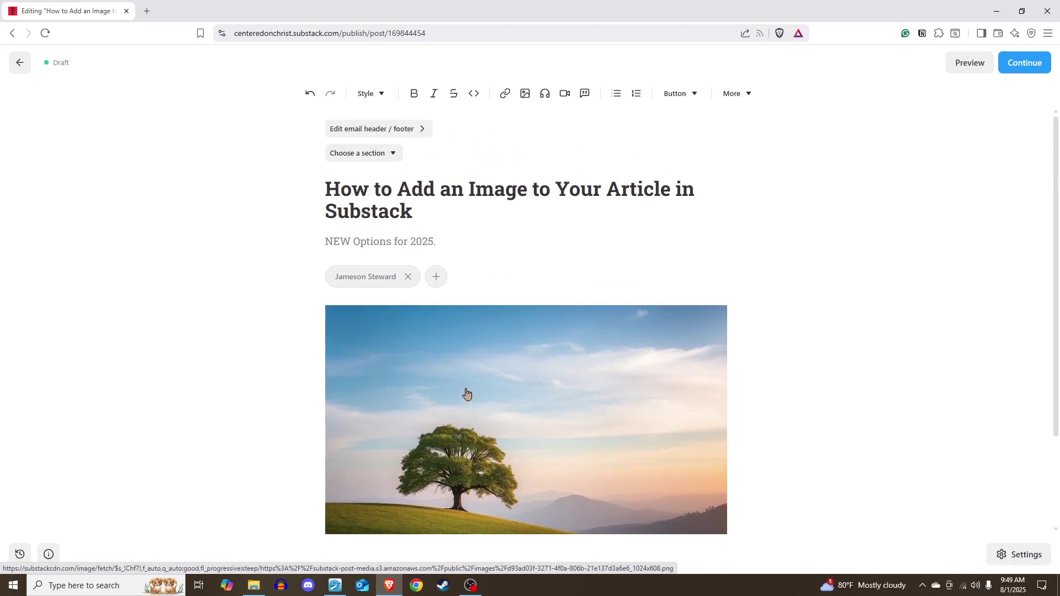